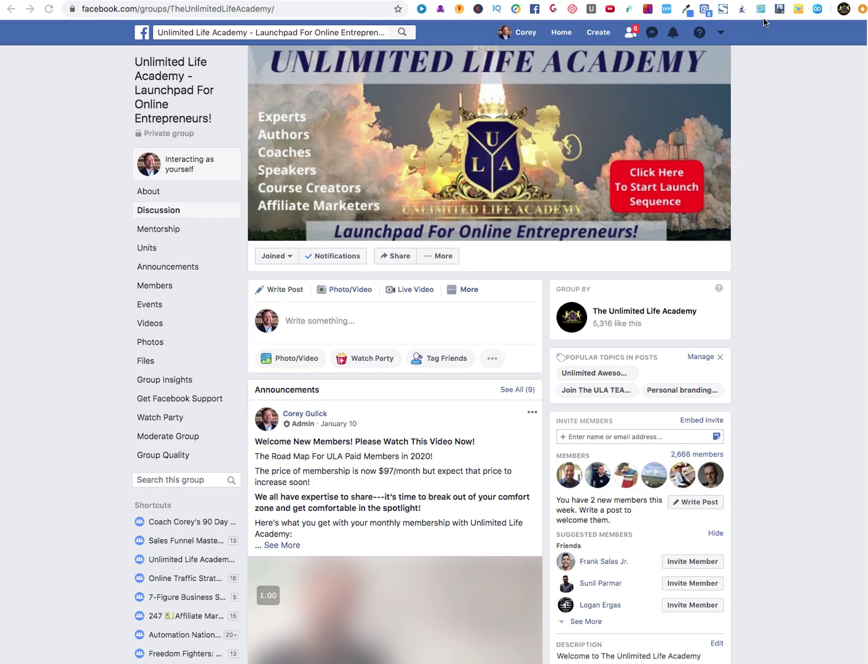
Load the Profitable Profiles $7 sales page from its bookmark and scroll to the bottom and back
{"action": "left_click", "coordinate": [808, 2]}
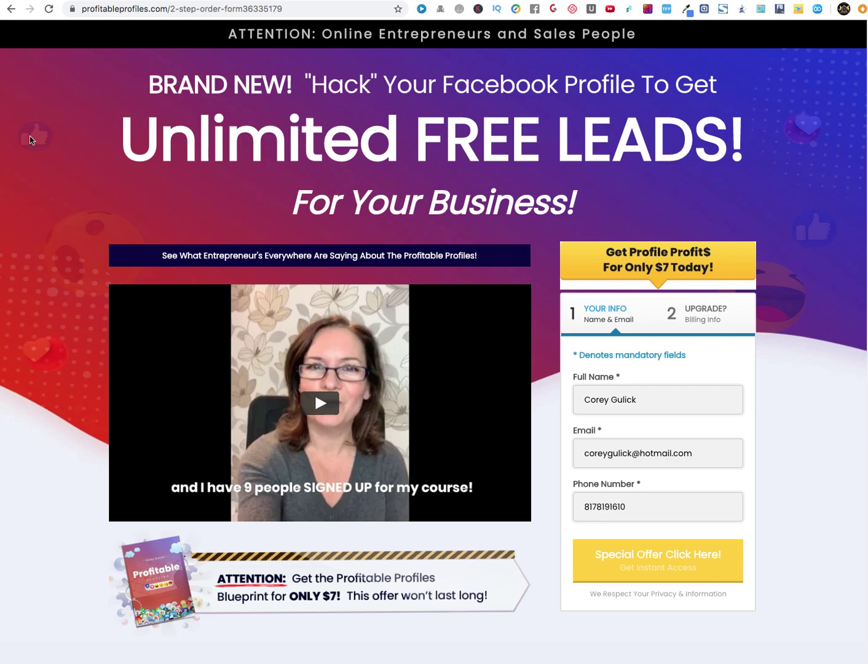
{"action": "scroll", "coordinate": [30, 139], "scroll_direction": "down", "scroll_amount": 2}
{"action": "scroll", "coordinate": [26, 137], "scroll_direction": "down", "scroll_amount": 1}
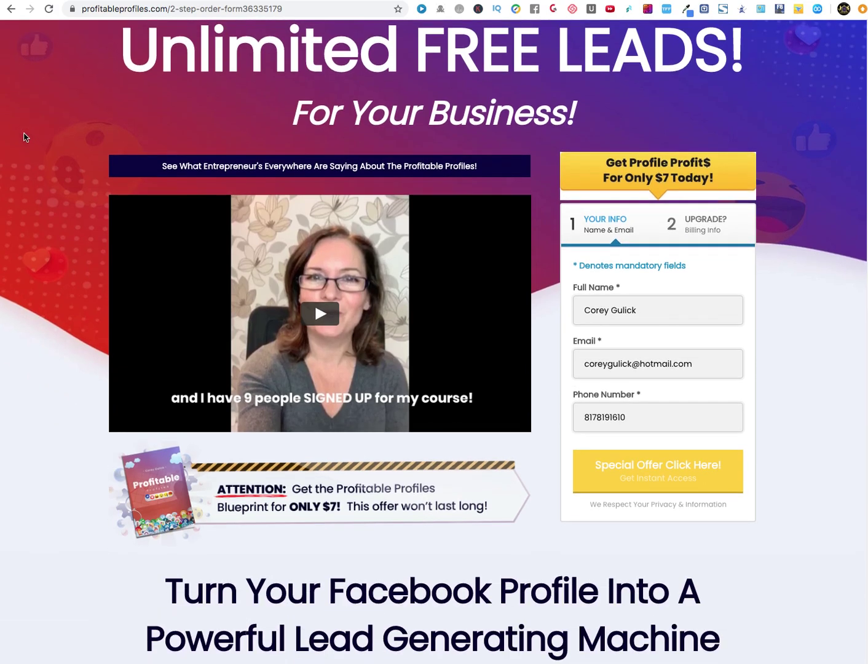
{"action": "scroll", "coordinate": [24, 137], "scroll_direction": "down", "scroll_amount": 6}
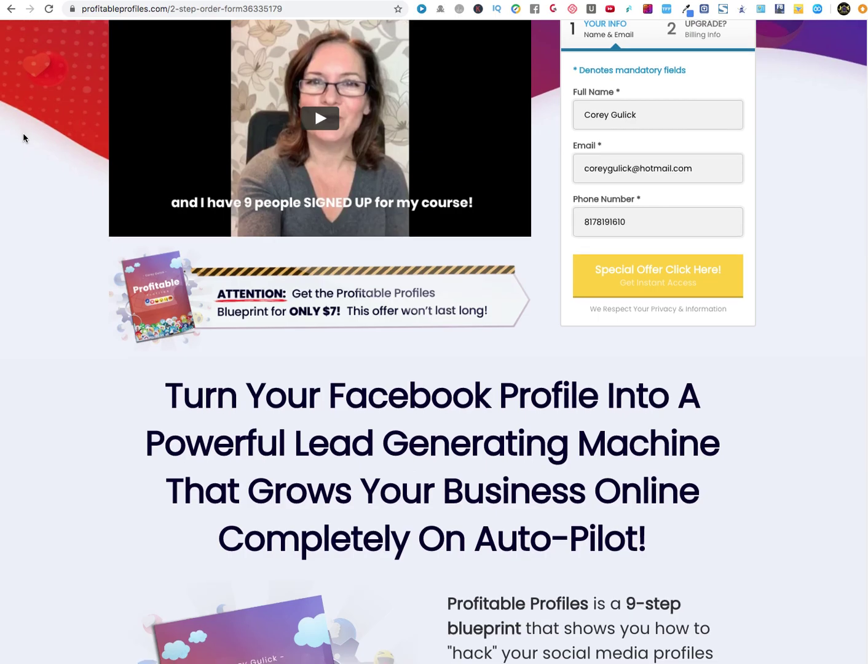
{"action": "scroll", "coordinate": [23, 132], "scroll_direction": "down", "scroll_amount": 15}
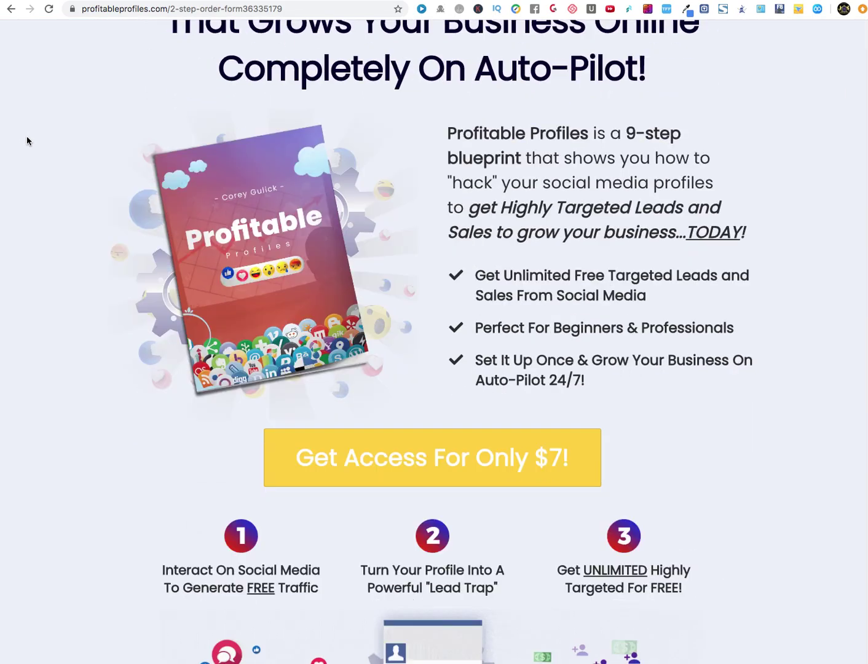
{"action": "scroll", "coordinate": [29, 135], "scroll_direction": "down", "scroll_amount": 20}
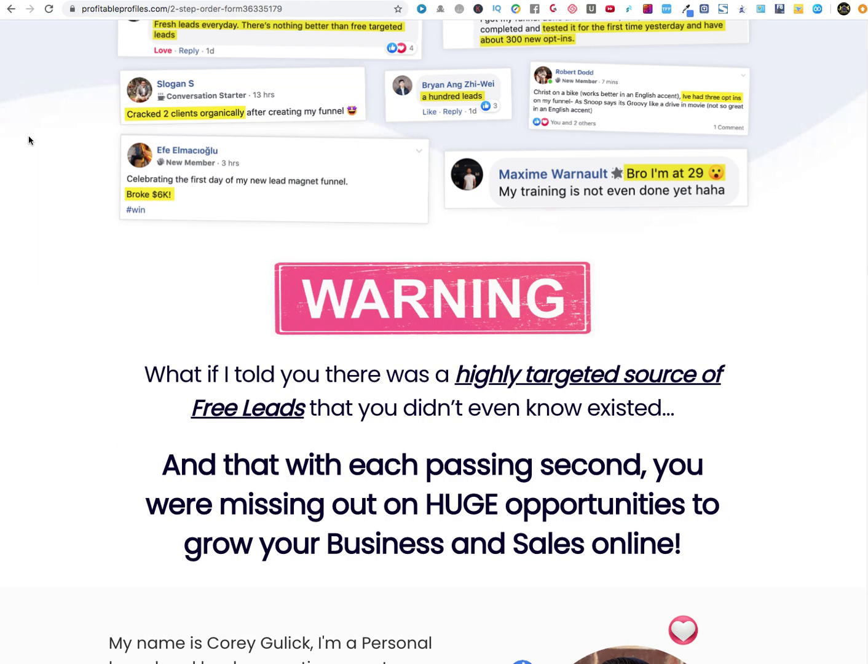
{"action": "scroll", "coordinate": [27, 135], "scroll_direction": "down", "scroll_amount": 20}
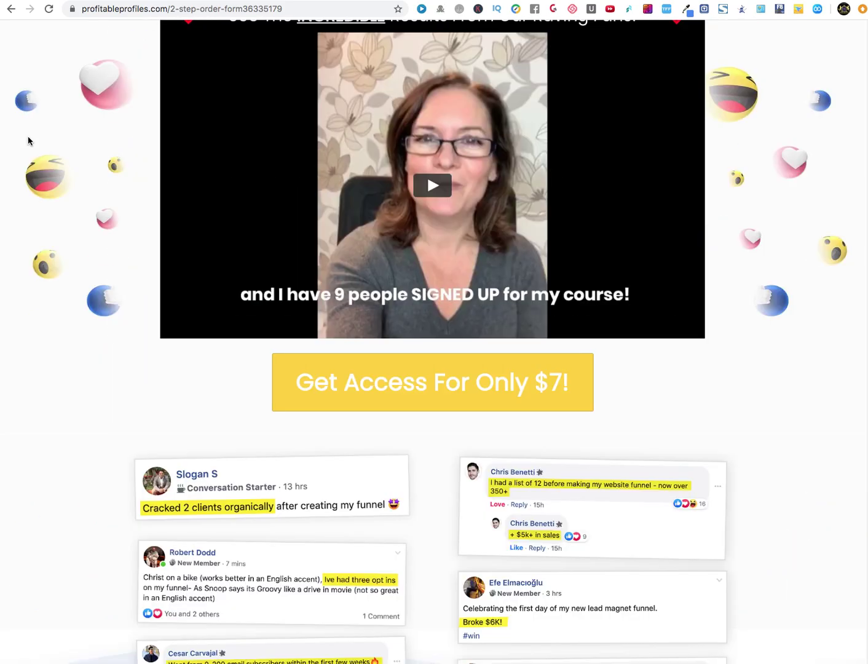
{"action": "scroll", "coordinate": [29, 135], "scroll_direction": "down", "scroll_amount": 20}
{"action": "scroll", "coordinate": [27, 141], "scroll_direction": "down", "scroll_amount": 18}
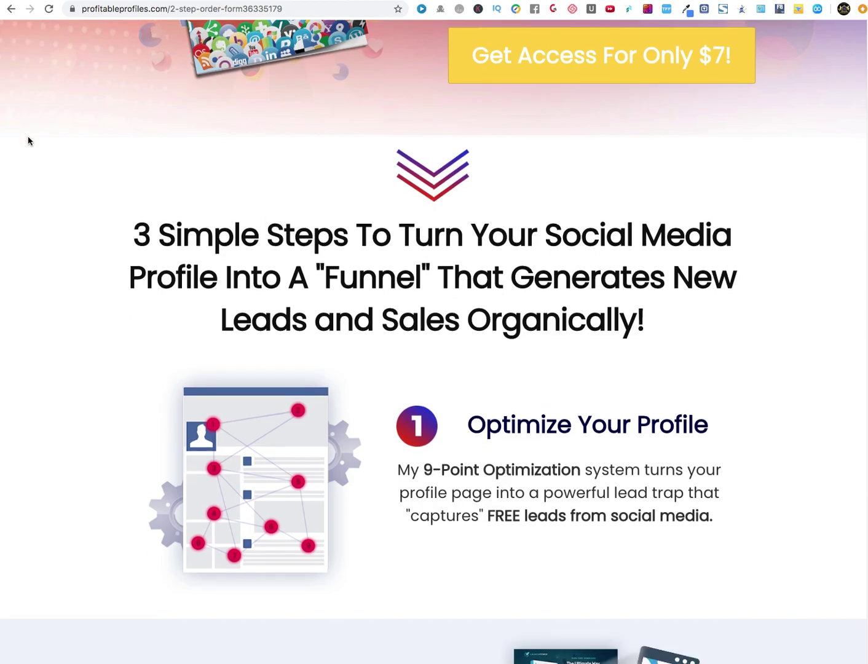
{"action": "scroll", "coordinate": [28, 142], "scroll_direction": "down", "scroll_amount": 19}
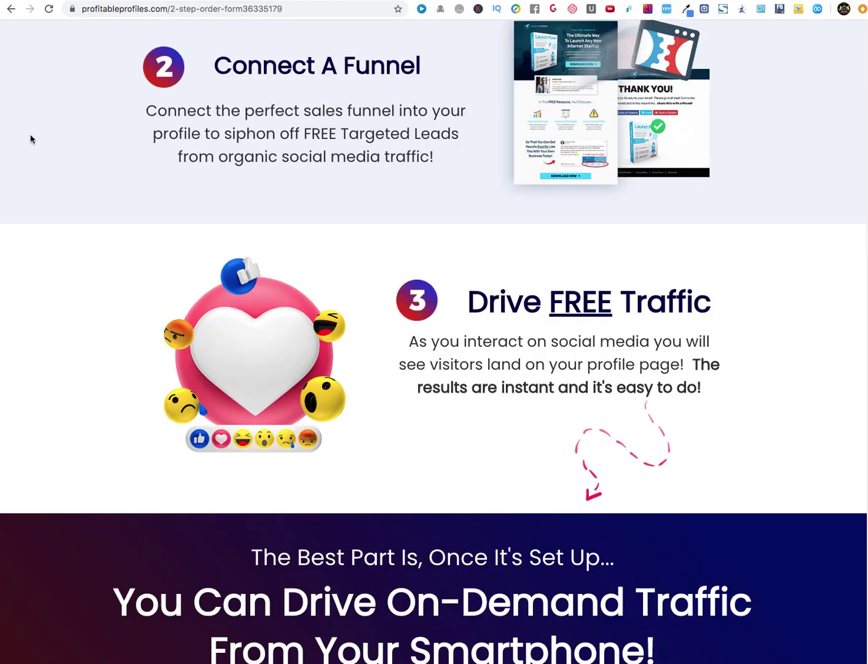
{"action": "scroll", "coordinate": [31, 140], "scroll_direction": "down", "scroll_amount": 20}
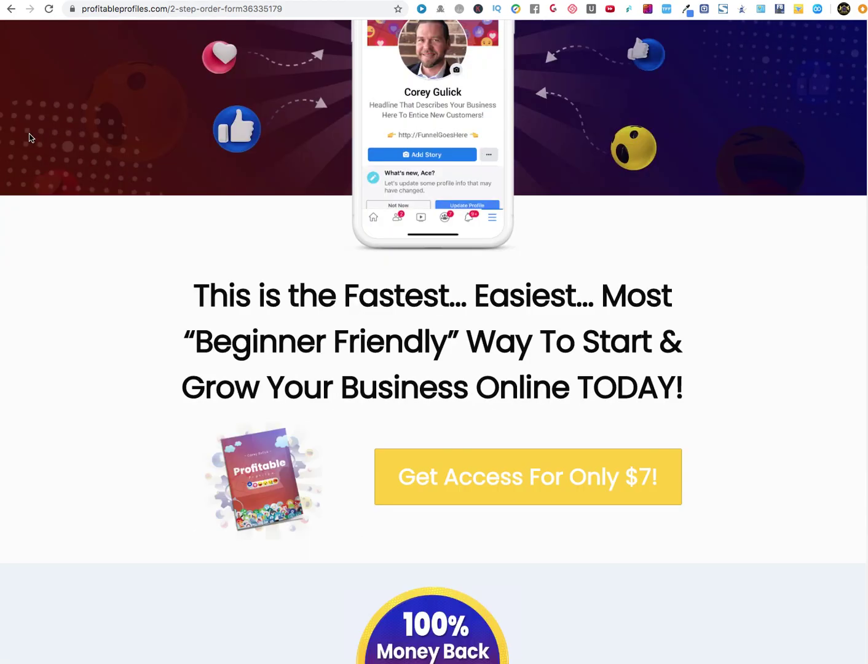
{"action": "scroll", "coordinate": [29, 138], "scroll_direction": "down", "scroll_amount": 20}
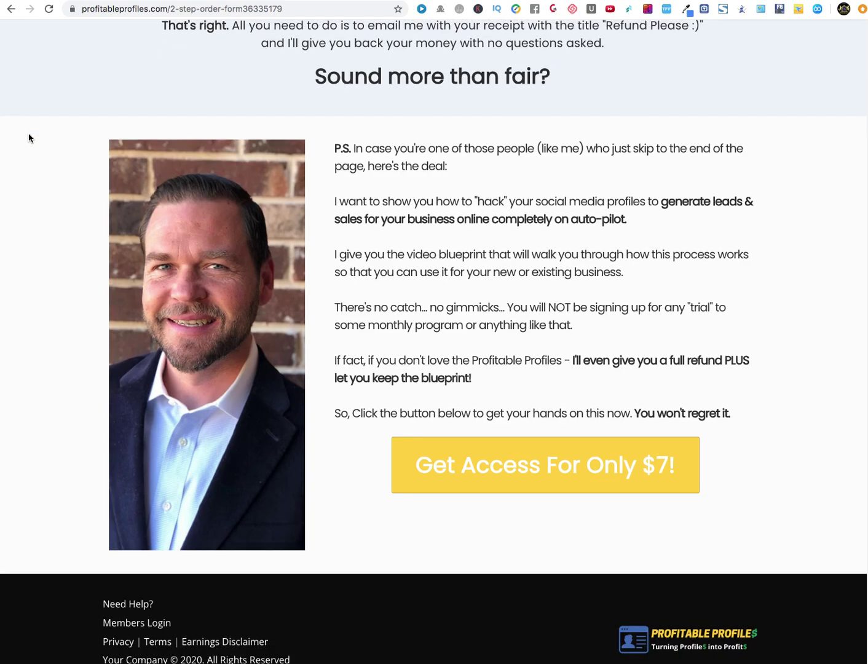
{"action": "scroll", "coordinate": [29, 137], "scroll_direction": "up", "scroll_amount": 20}
{"action": "scroll", "coordinate": [30, 136], "scroll_direction": "up", "scroll_amount": 20}
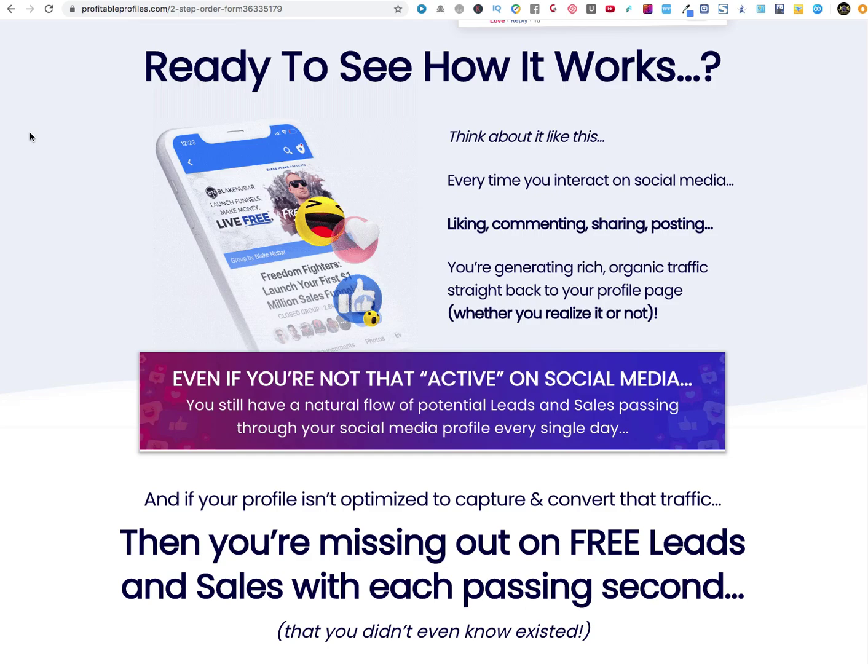
{"action": "scroll", "coordinate": [29, 134], "scroll_direction": "up", "scroll_amount": 20}
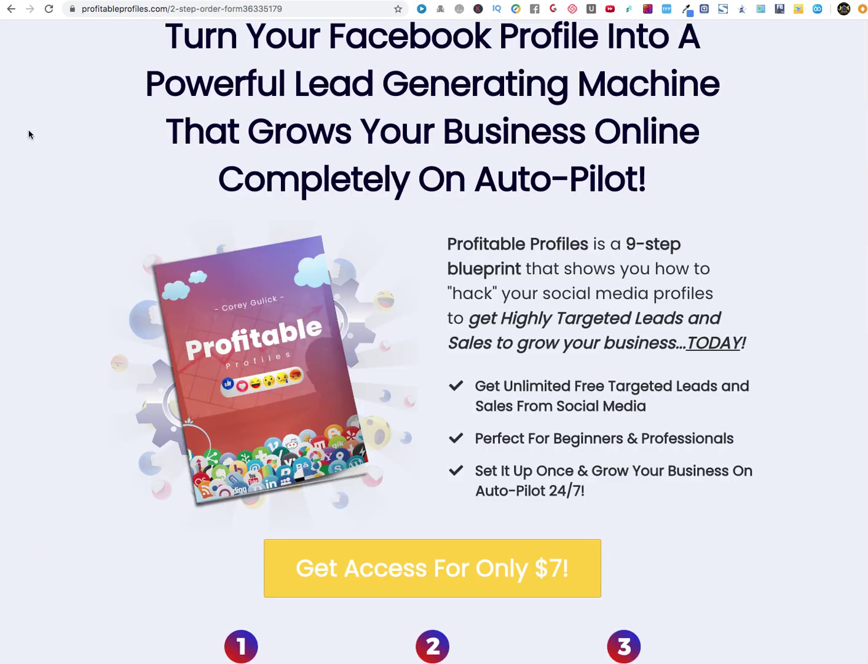
Take a FireShot 'Capture entire page' screenshot of the Profitable Profiles sales page
{"action": "left_click", "coordinate": [722, 10]}
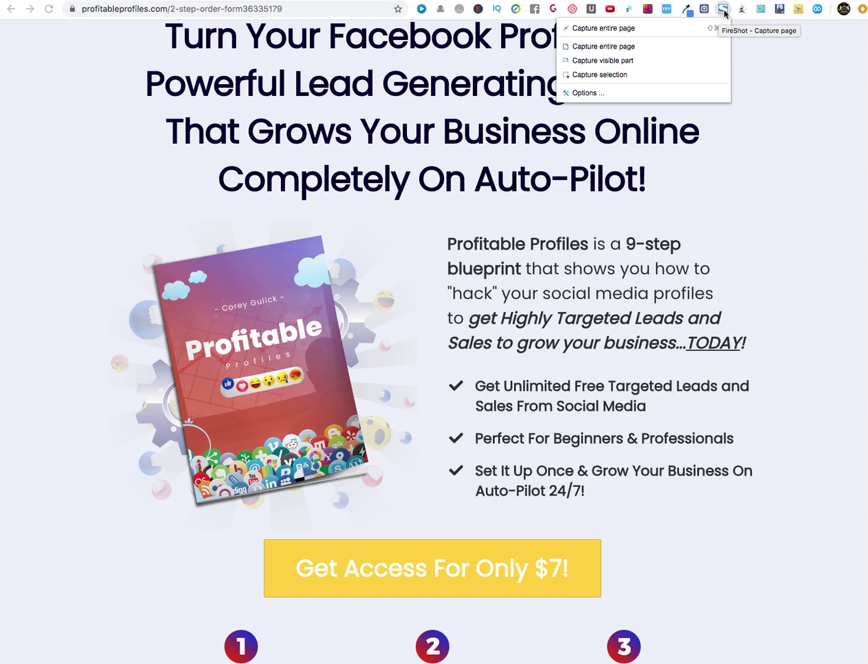
{"action": "left_click", "coordinate": [615, 28]}
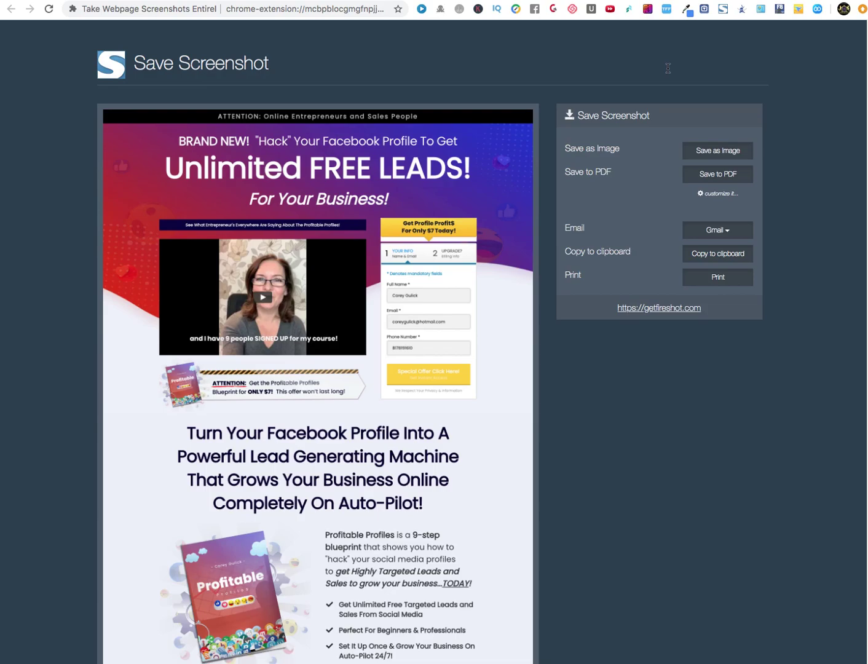
{"action": "scroll", "coordinate": [473, 324], "scroll_direction": "down", "scroll_amount": 5}
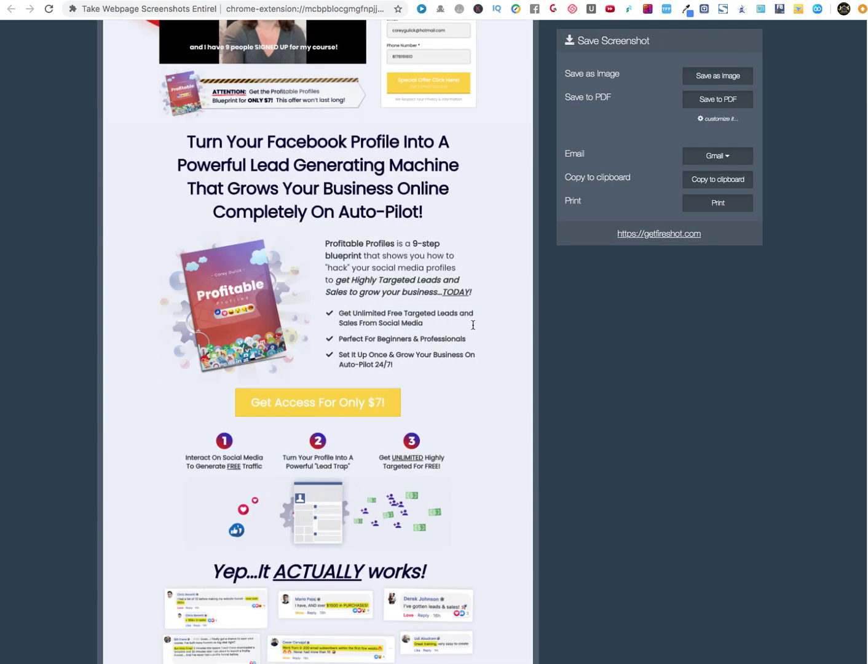
{"action": "scroll", "coordinate": [473, 324], "scroll_direction": "down", "scroll_amount": 20}
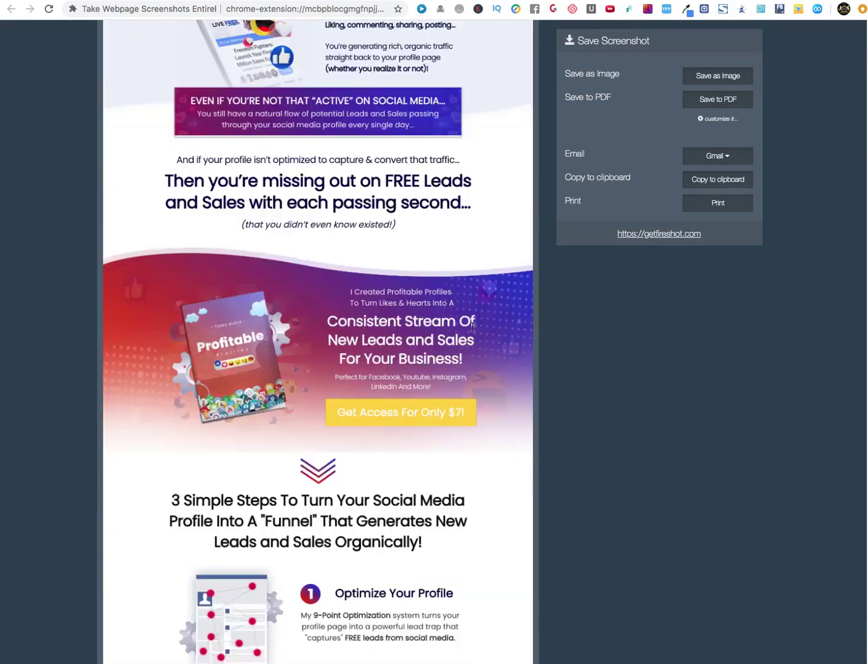
{"action": "scroll", "coordinate": [472, 325], "scroll_direction": "down", "scroll_amount": 17}
{"action": "scroll", "coordinate": [473, 326], "scroll_direction": "down", "scroll_amount": 3}
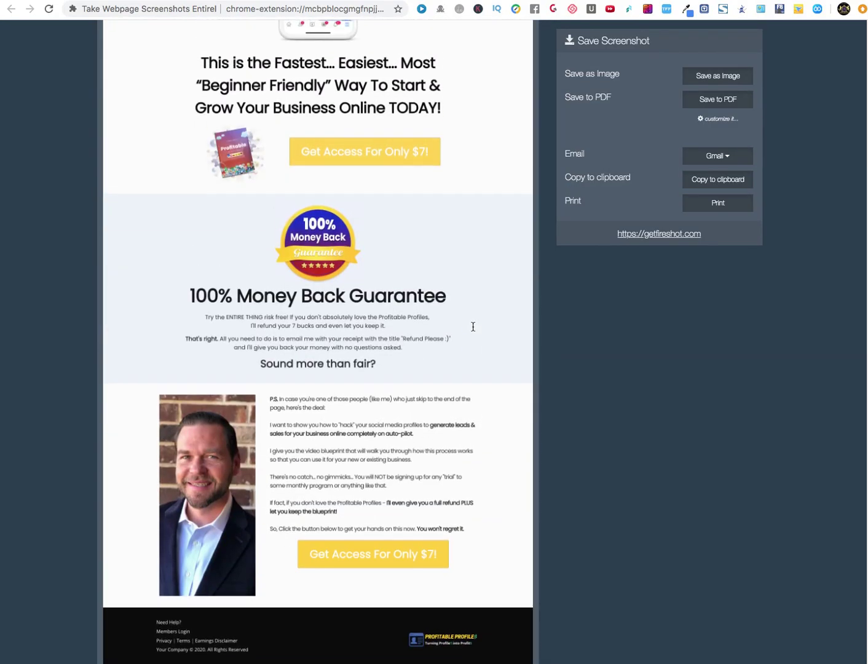
{"action": "scroll", "coordinate": [473, 327], "scroll_direction": "up", "scroll_amount": 20}
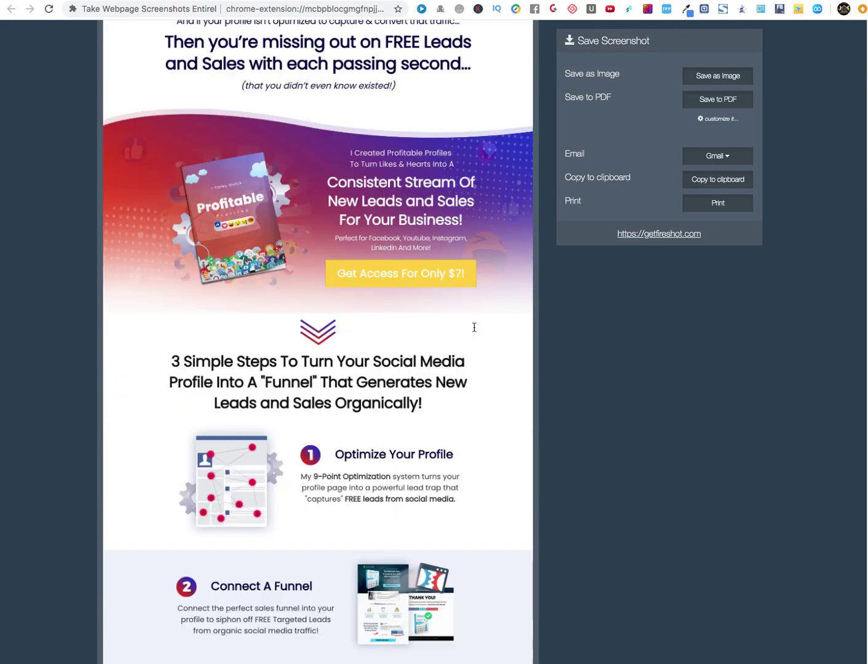
{"action": "scroll", "coordinate": [473, 327], "scroll_direction": "up", "scroll_amount": 15}
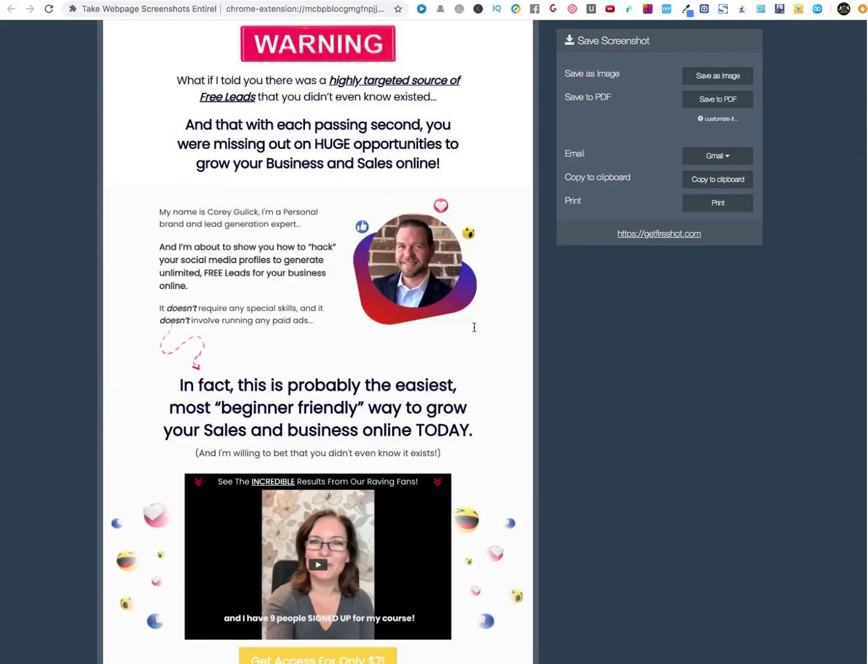
{"action": "scroll", "coordinate": [474, 326], "scroll_direction": "up", "scroll_amount": 15}
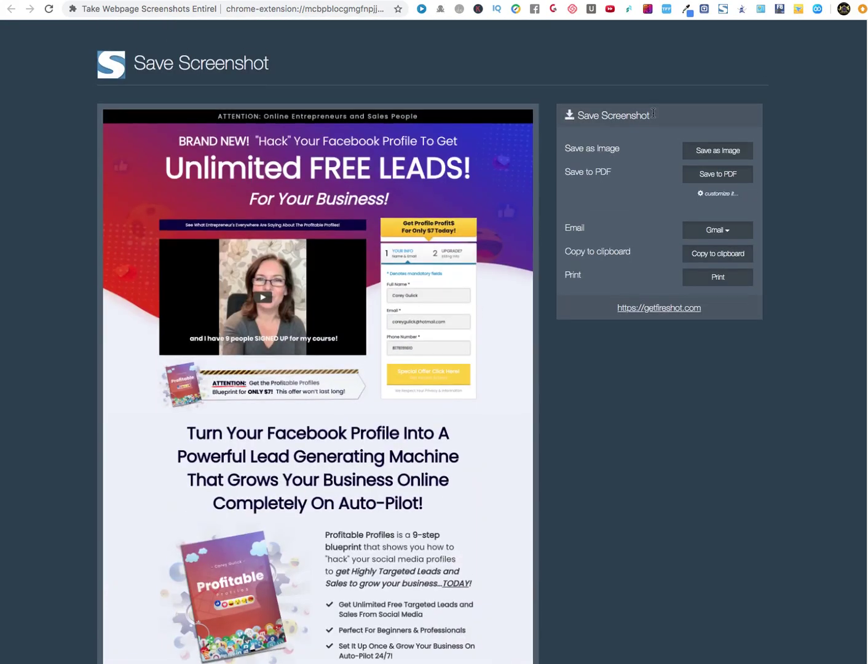
Begin saving the capture as a PNG image, cancel the save dialog, and return to the sales page
{"action": "left_click", "coordinate": [724, 151]}
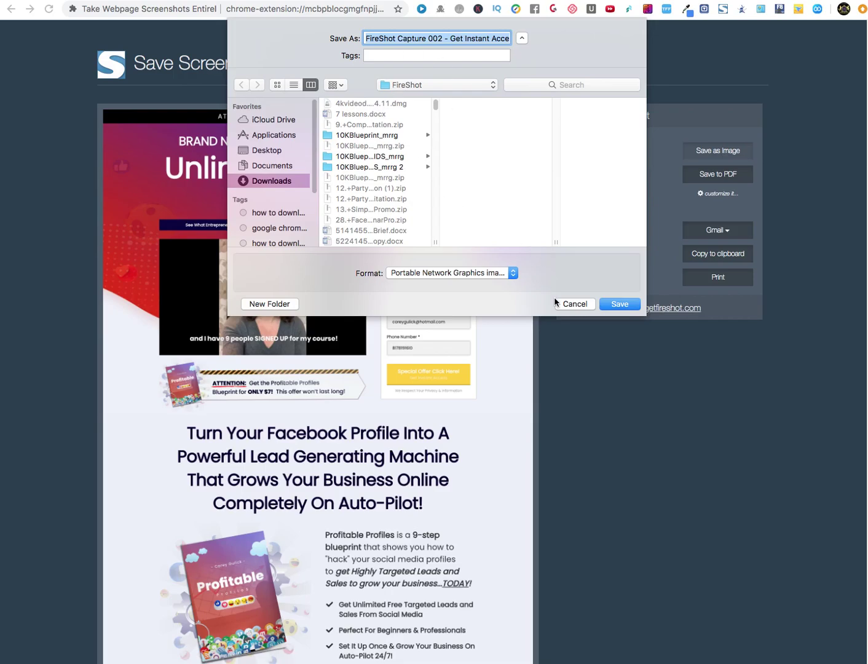
{"action": "left_click", "coordinate": [590, 310]}
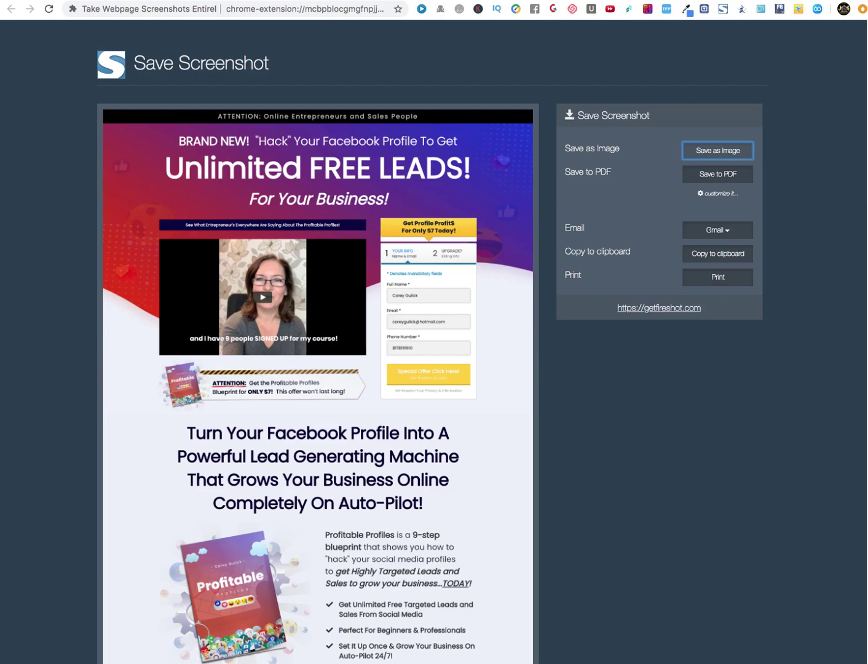
{"action": "key", "text": "super+w"}
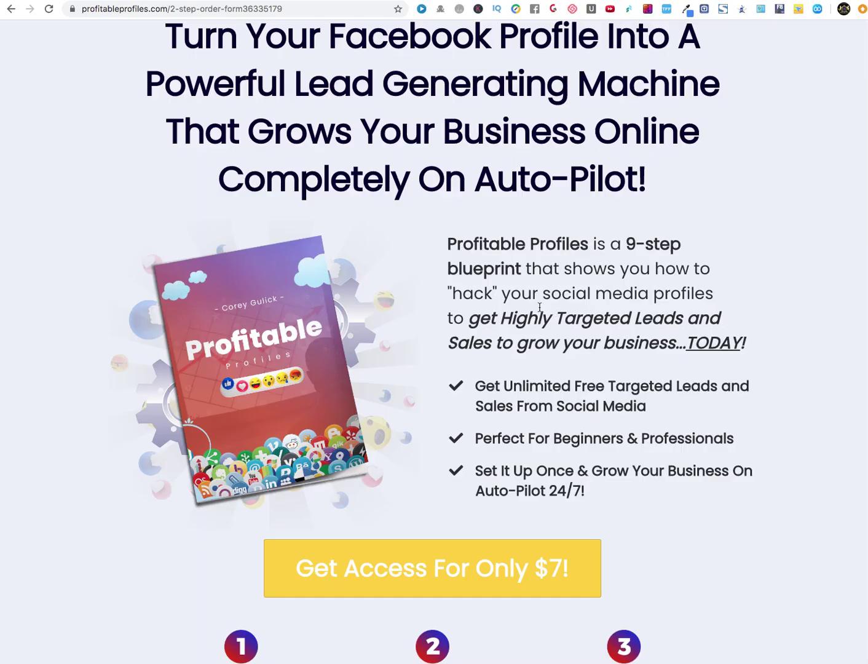
Leave the sales page for the Unlimited Life Academy Facebook group via its bookmark
{"action": "scroll", "coordinate": [536, 306], "scroll_direction": "up", "scroll_amount": 10}
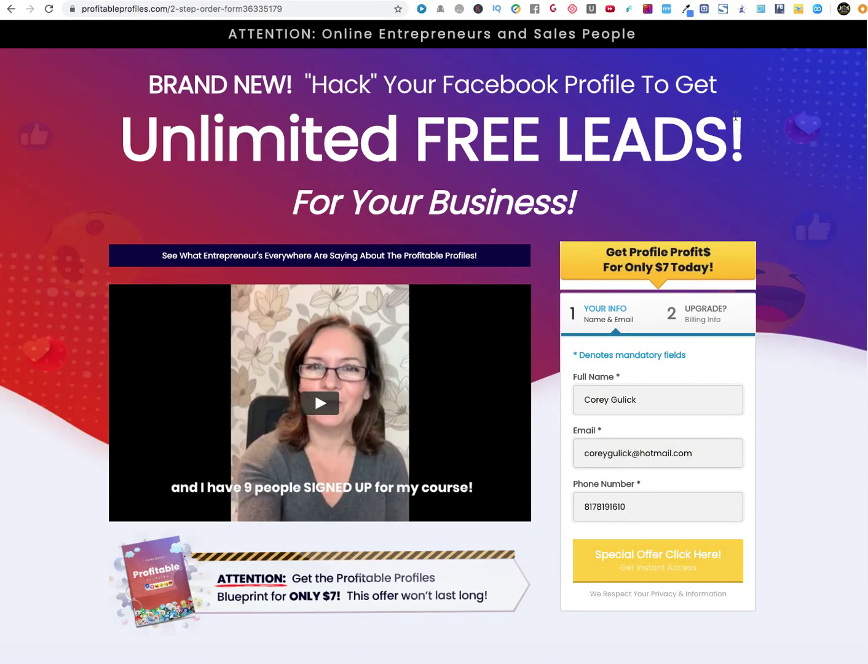
{"action": "scroll", "coordinate": [731, 141], "scroll_direction": "down", "scroll_amount": 5}
{"action": "scroll", "coordinate": [728, 143], "scroll_direction": "up", "scroll_amount": 5}
{"action": "left_click", "coordinate": [742, 9]}
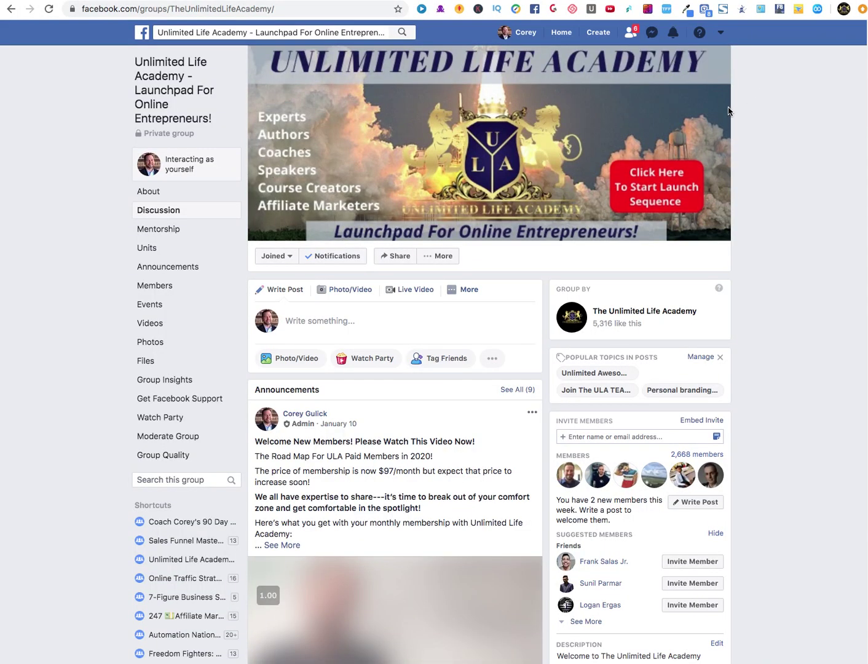